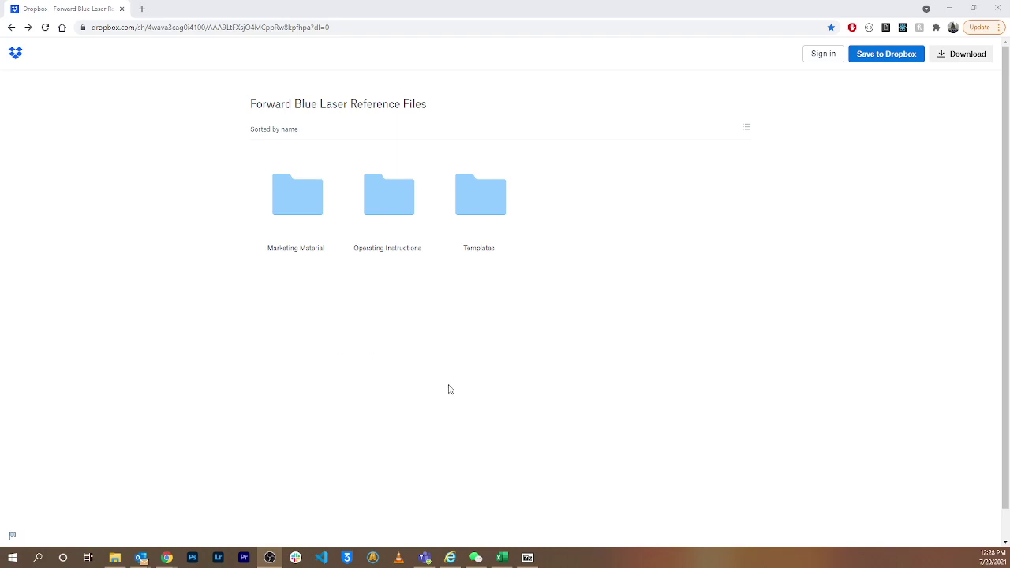
Open the drawings update PDF in the Templates folder and download the June 29, 2021 English drawings archive from the Google Drive folder
click(498, 210)
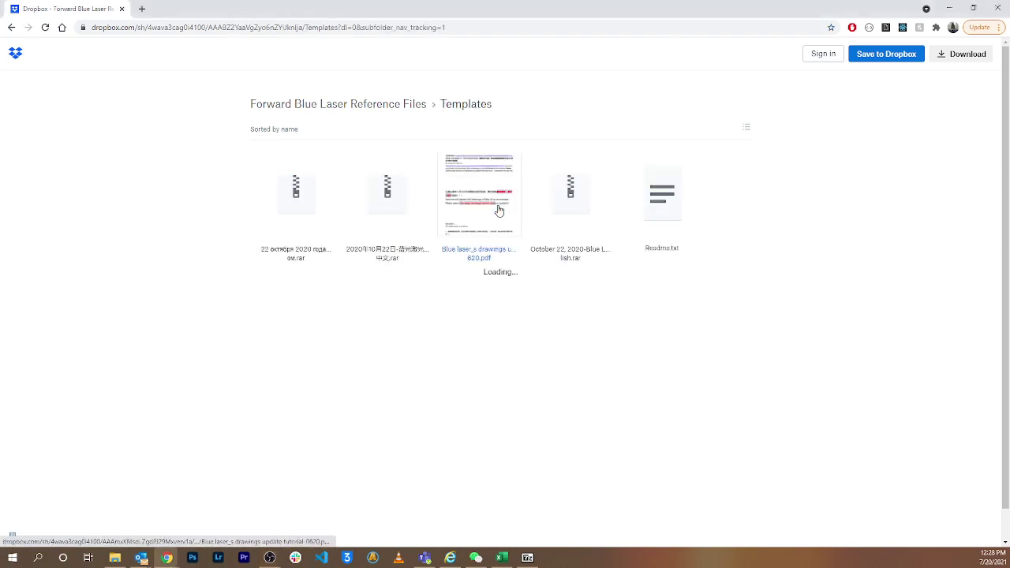
click(473, 250)
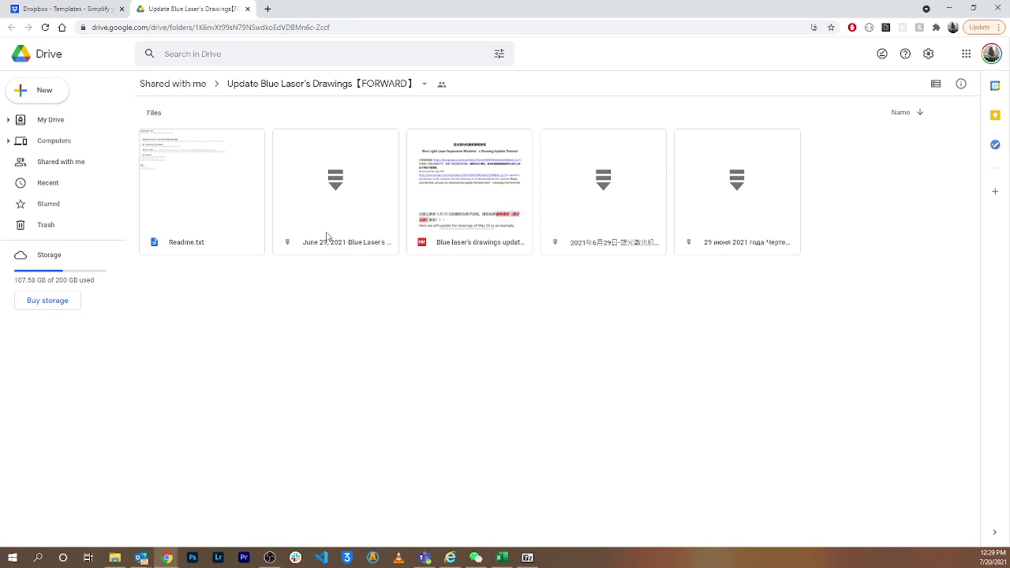
click(345, 241)
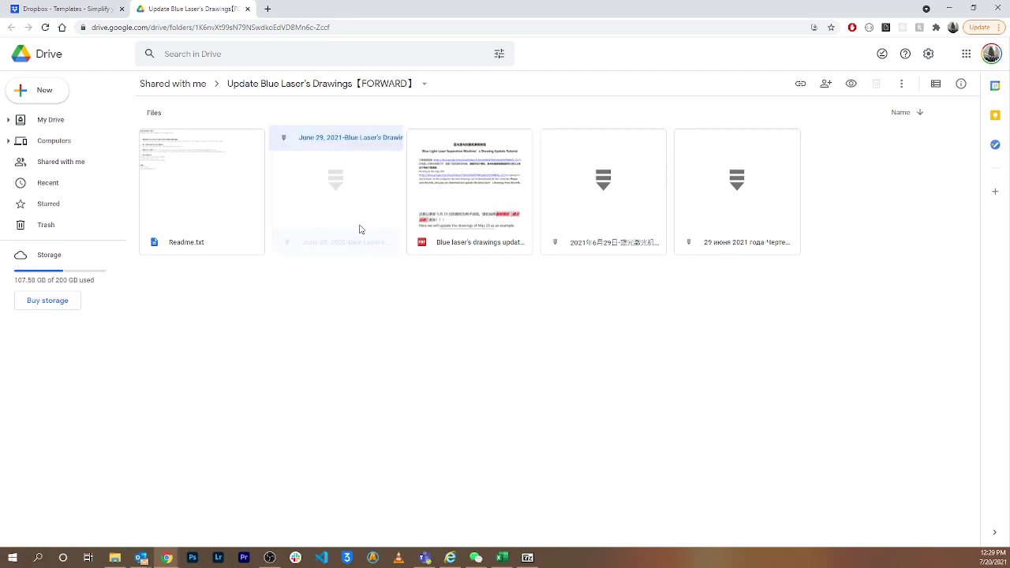
right_click(353, 218)
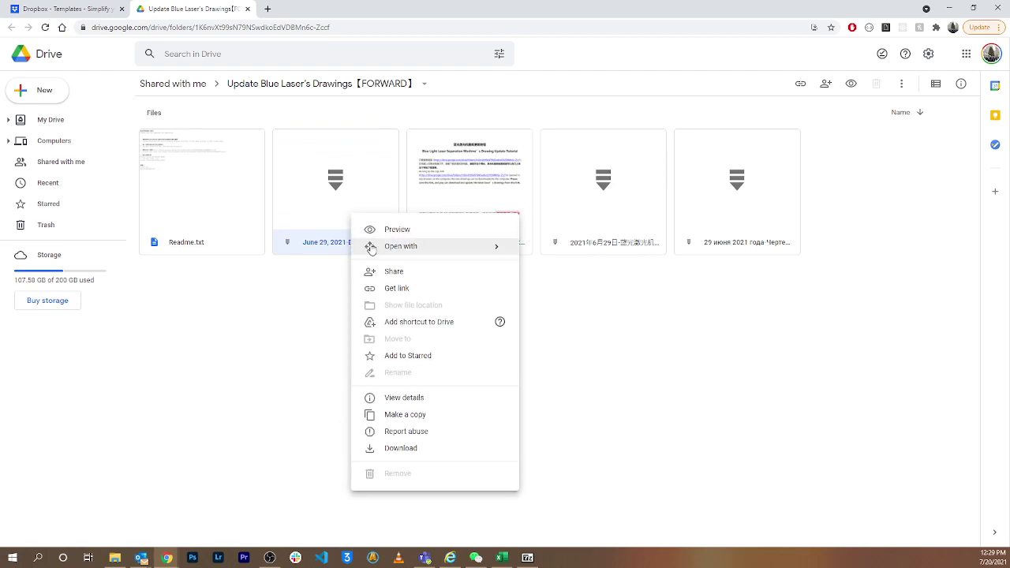
click(441, 448)
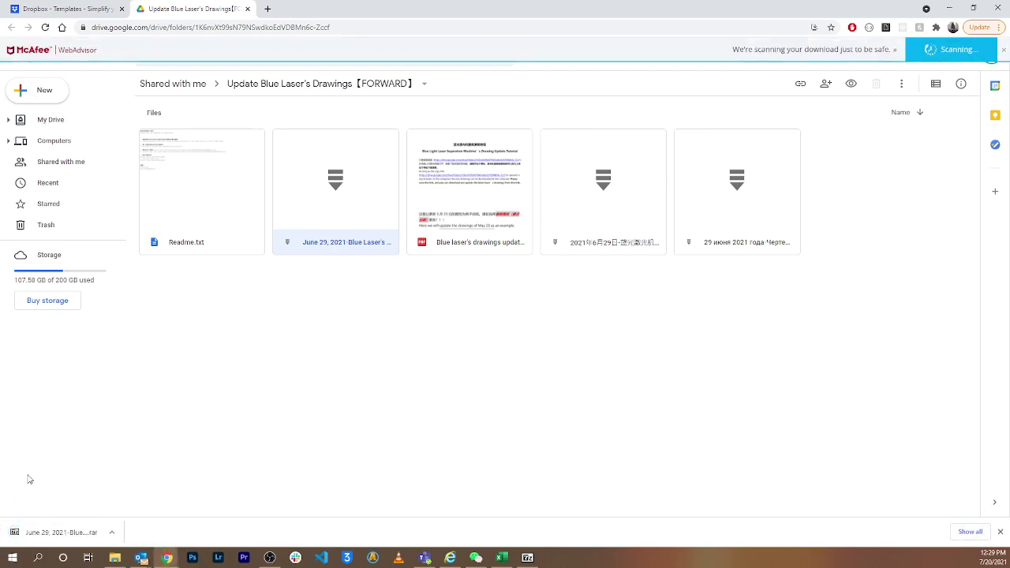
Open the downloaded archive in 7-Zip and choose USB Drive (G:) as the extraction location for its June 29, 2021 folder
click(69, 533)
click(181, 160)
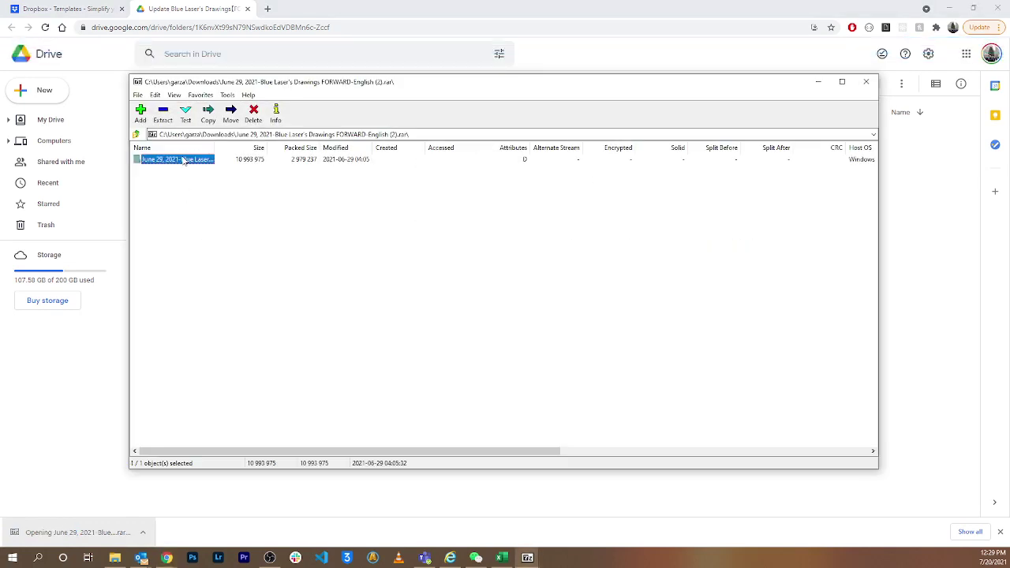
click(163, 115)
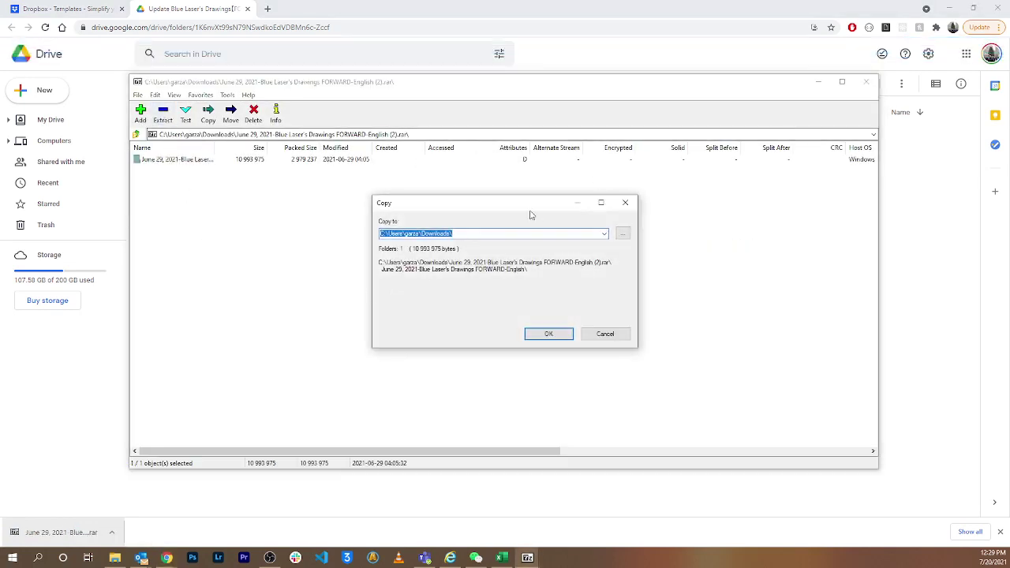
click(604, 235)
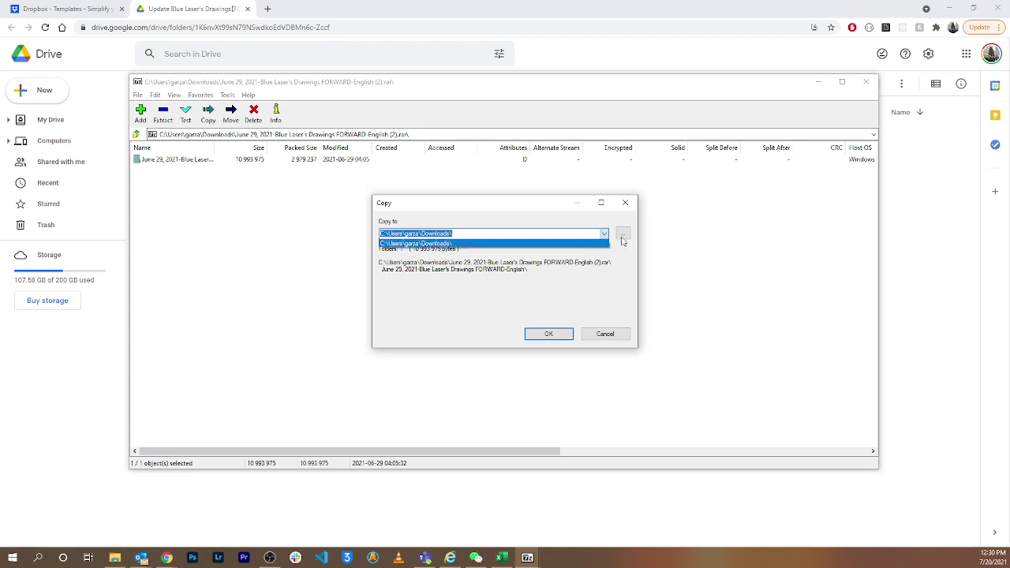
click(622, 237)
click(623, 237)
scroll(483, 327, down, 4)
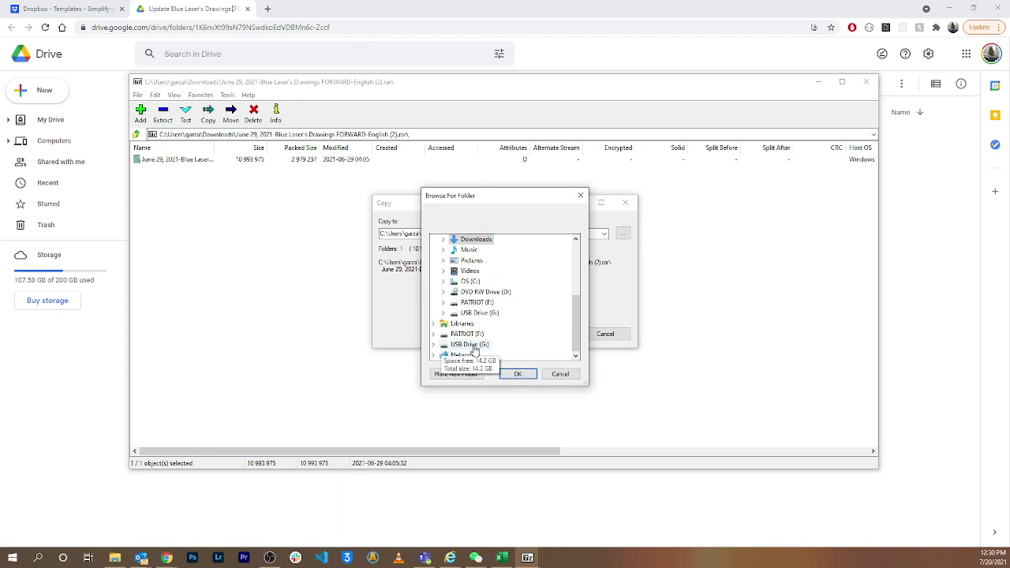
double_click(473, 345)
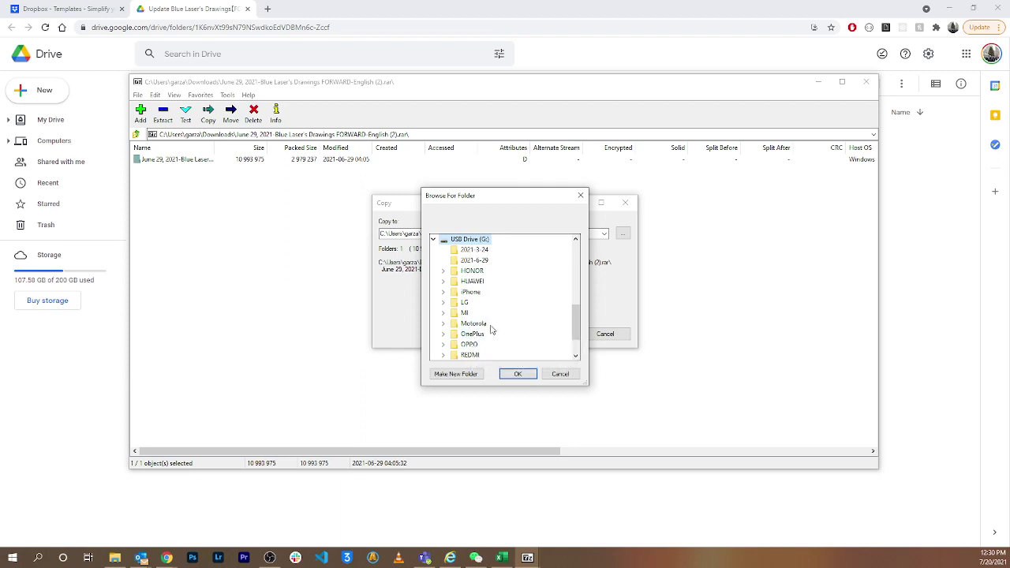
scroll(470, 312, up, 2)
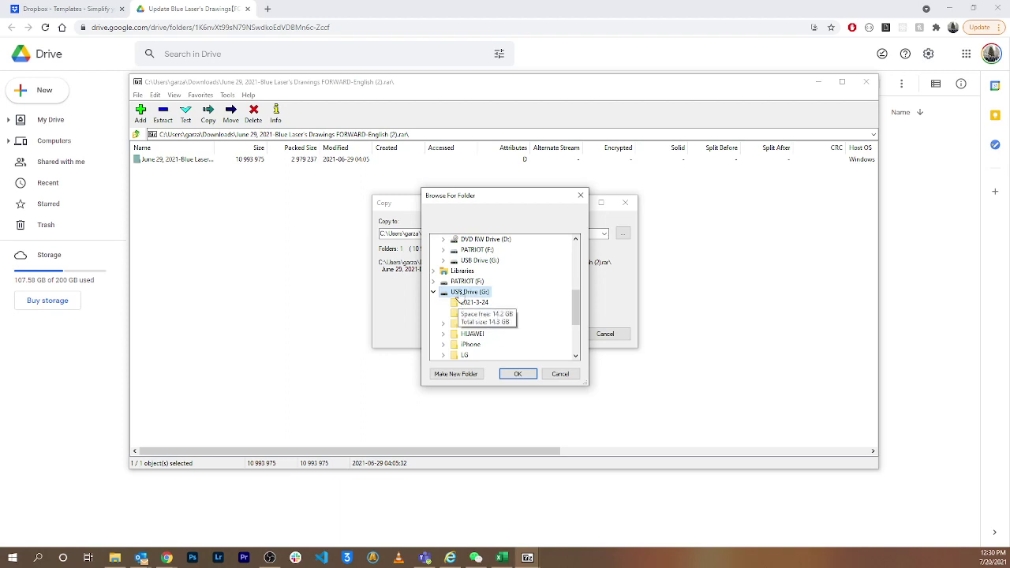
Create a folder named Laser Drawing Update on USB Drive (G:) and extract the archive's contents into it
click(462, 374)
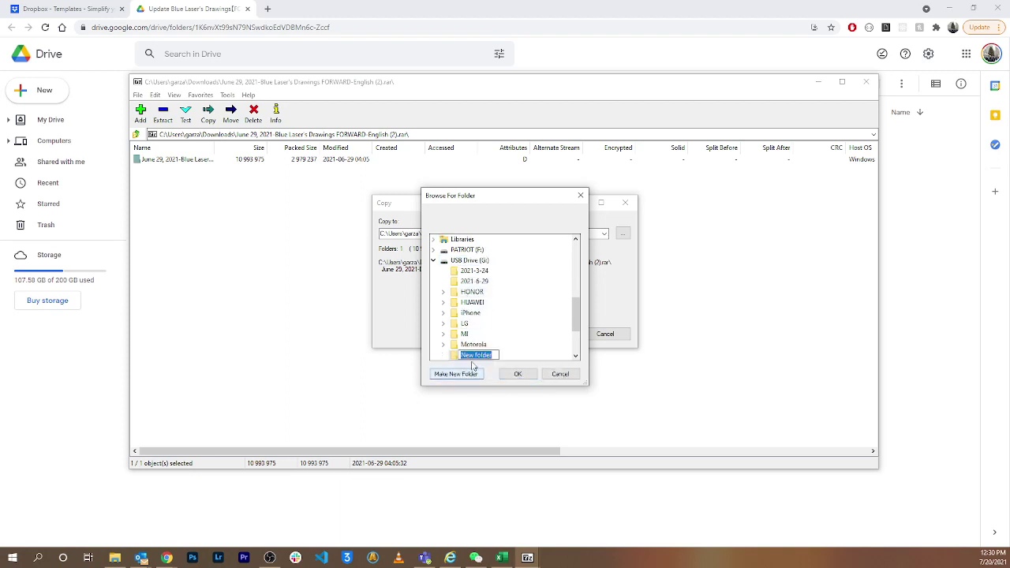
text(Laser)
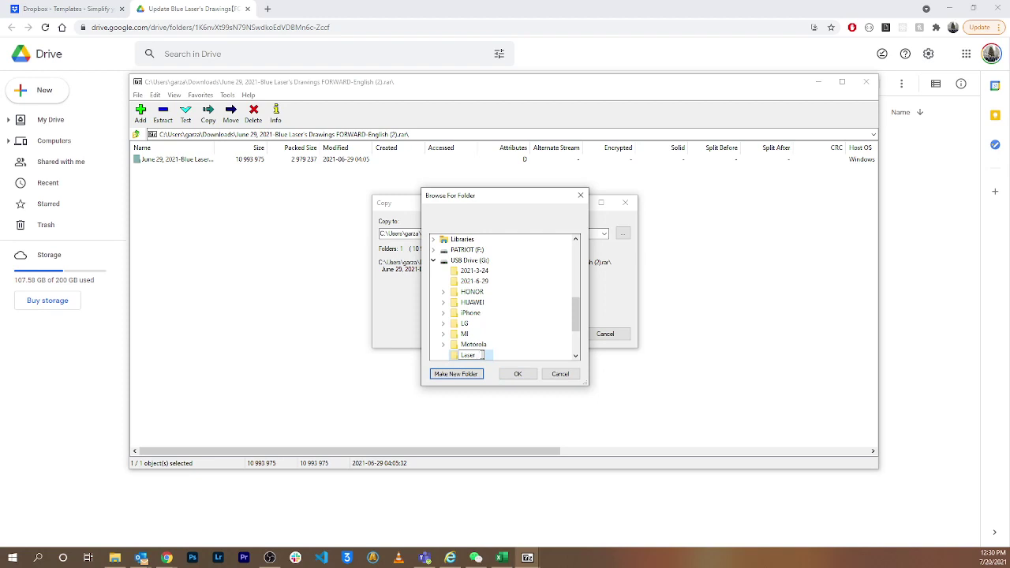
text( Drawing Update)
key(Return)
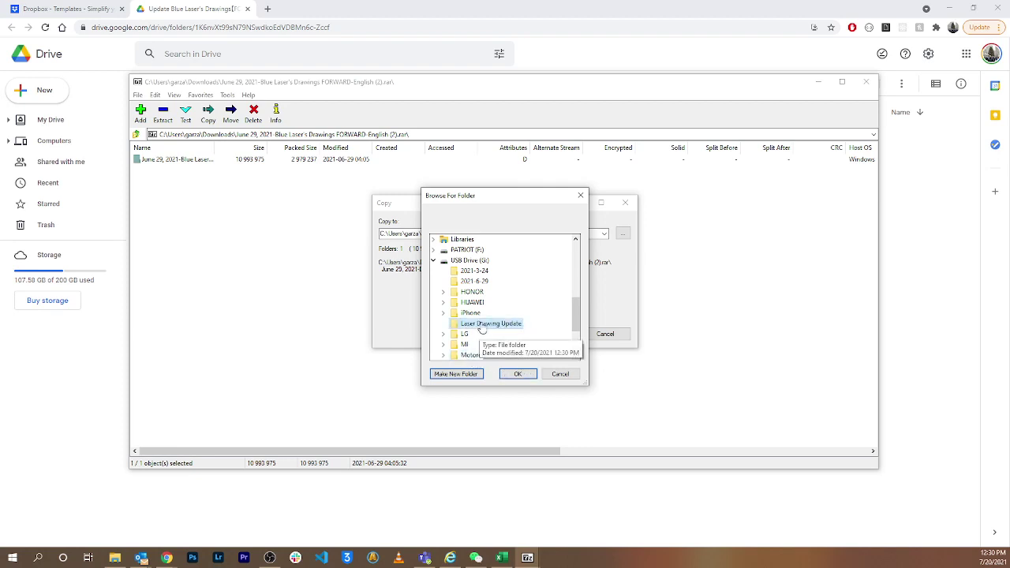
click(517, 374)
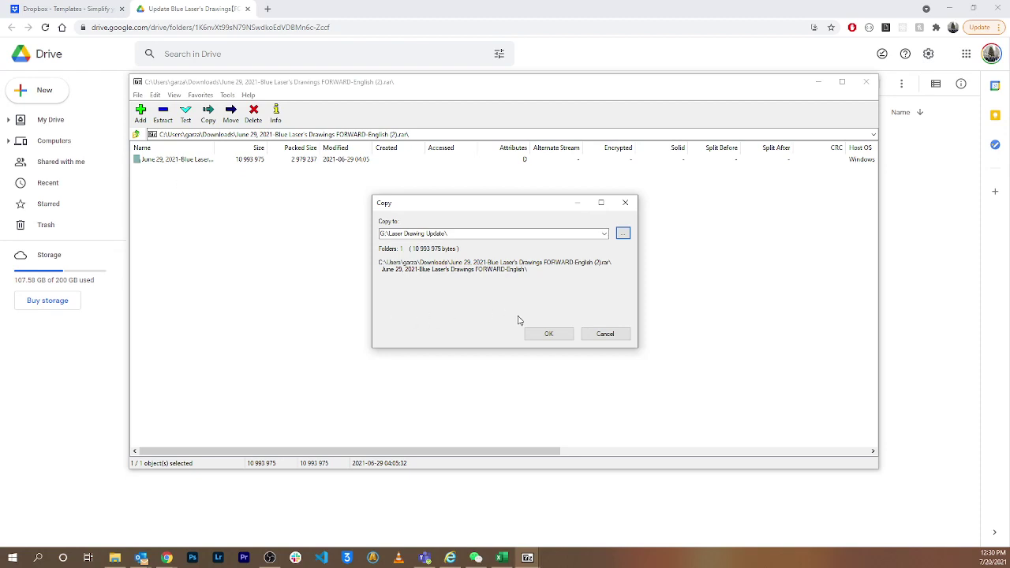
click(560, 337)
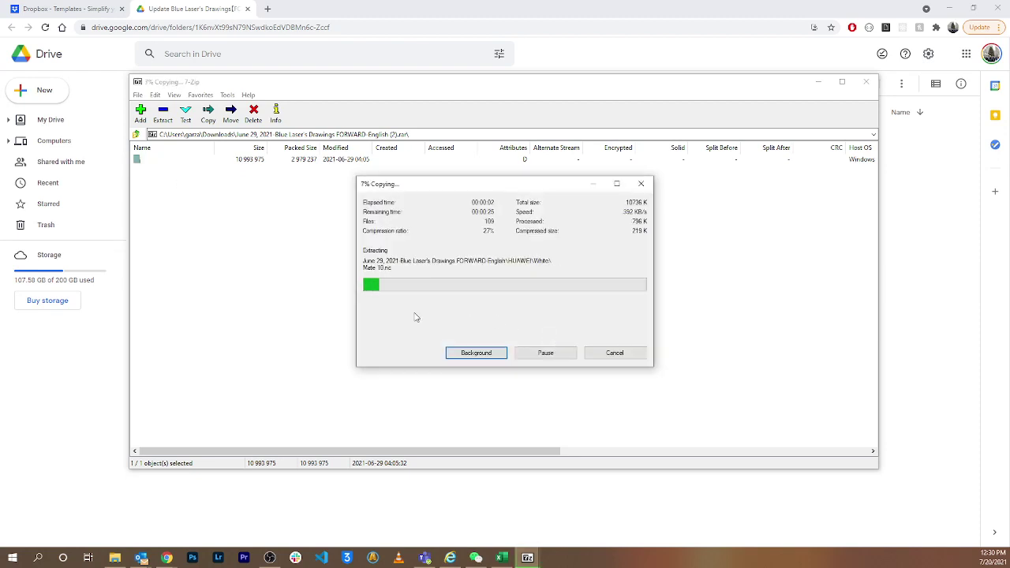
Switch to File Explorer and open the extracted June 29, 2021 drawings folder inside Laser Drawing Update on USB Drive (G:)
click(115, 558)
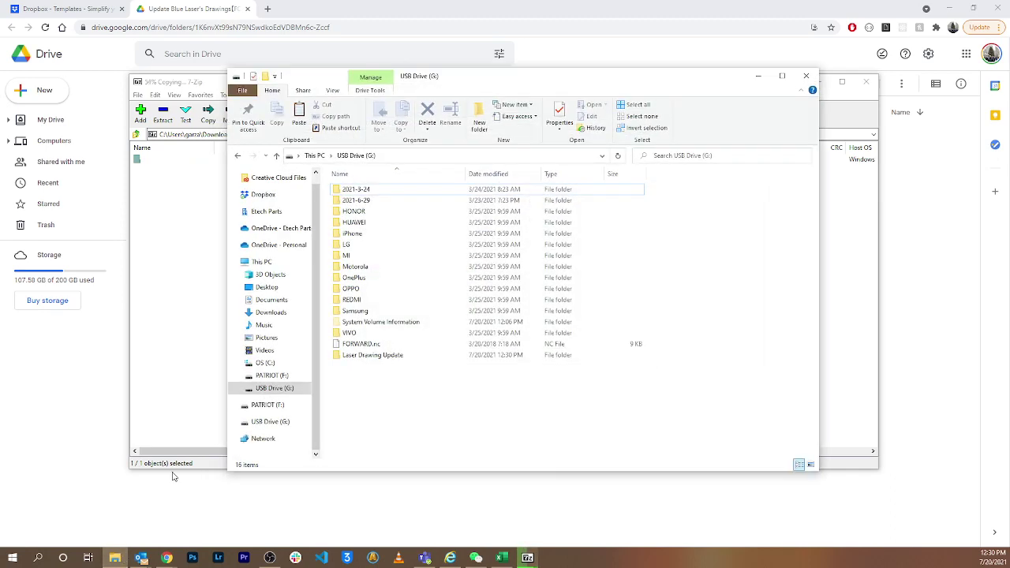
click(264, 388)
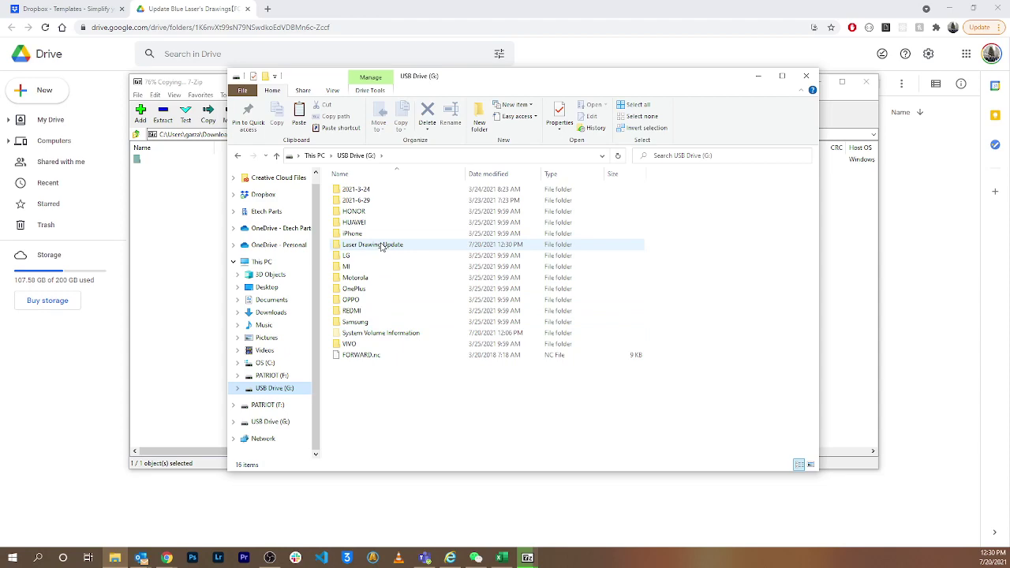
drag(523, 82, 595, 400)
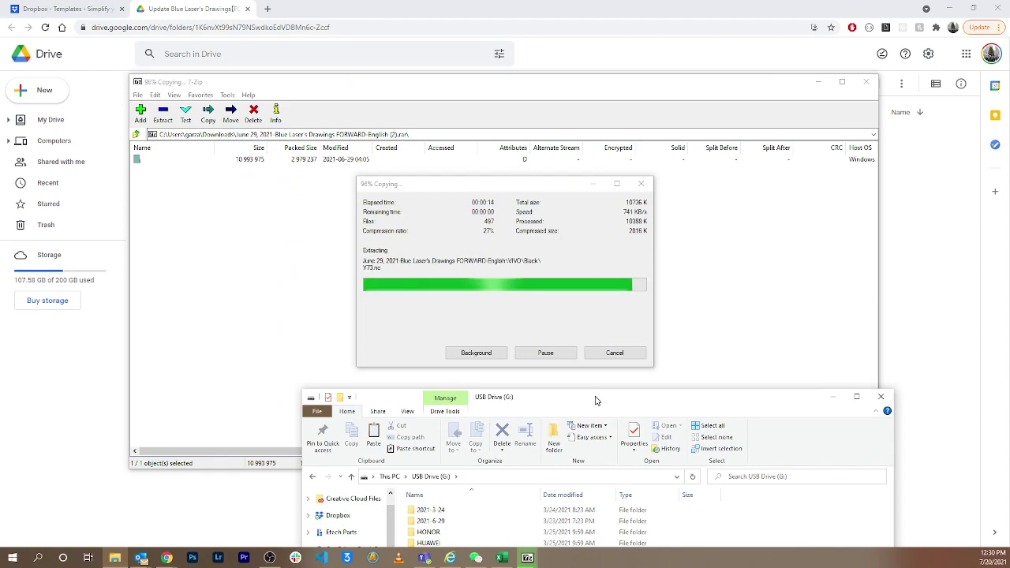
drag(596, 401, 539, 110)
double_click(397, 275)
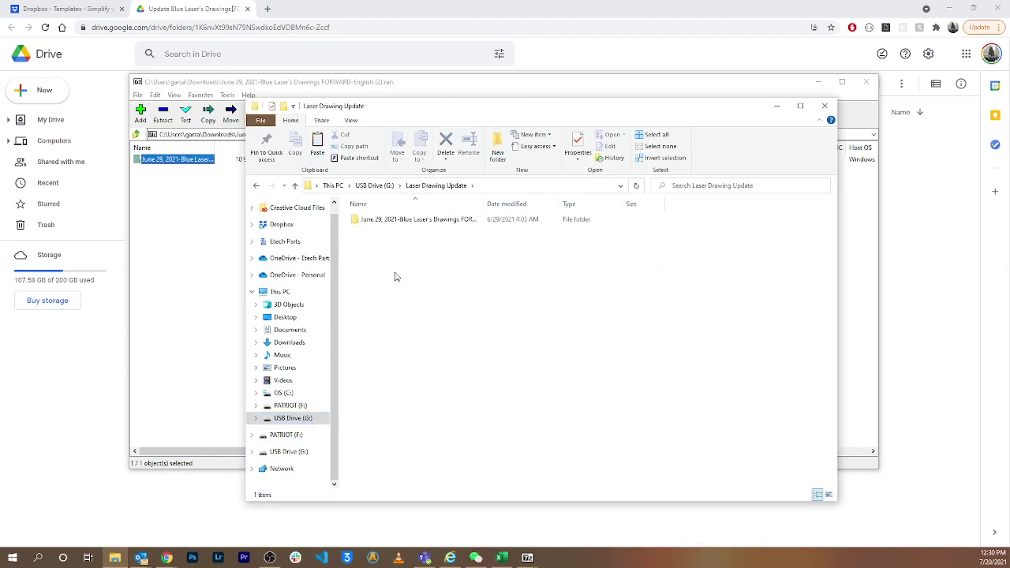
double_click(404, 220)
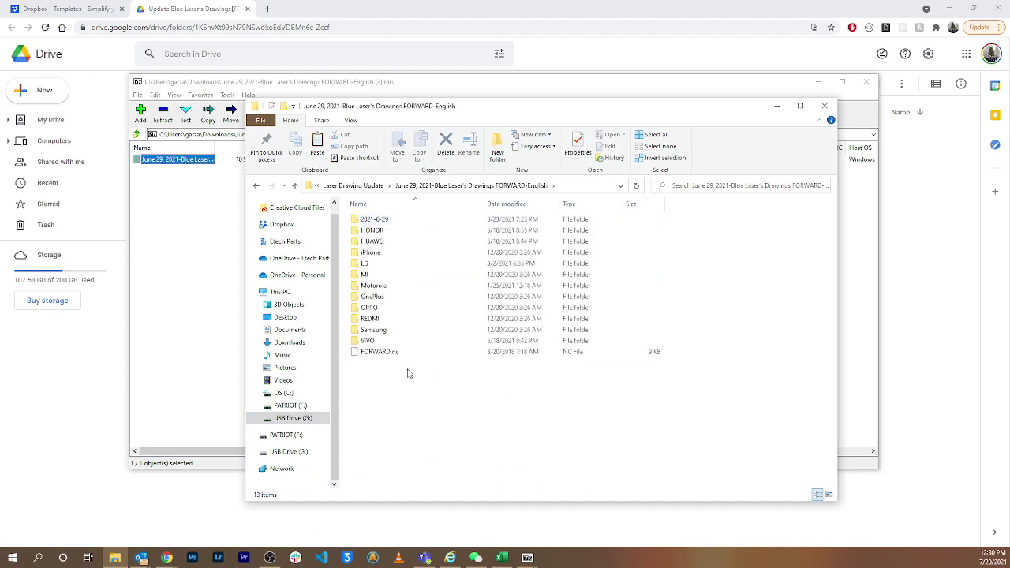
Copy everything from the extracted drawings folder to the root of USB Drive (G:), replacing the files with the same names
drag(397, 374, 396, 221)
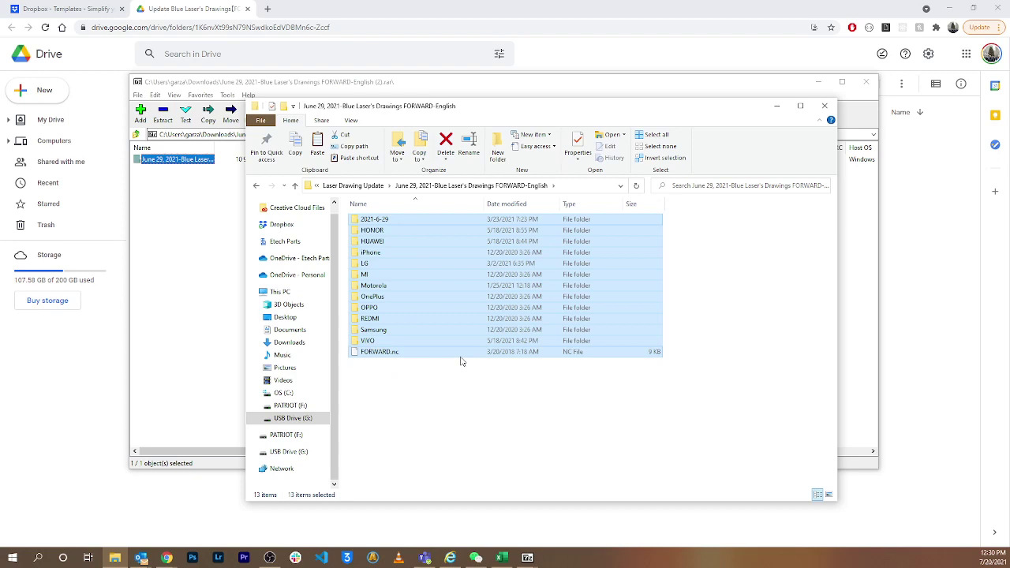
click(256, 189)
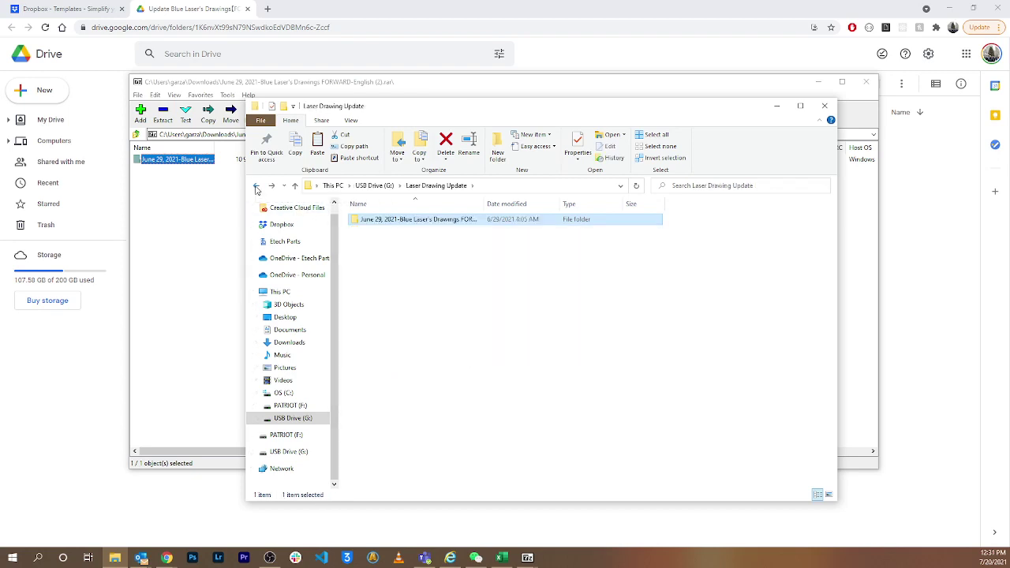
click(255, 189)
click(465, 451)
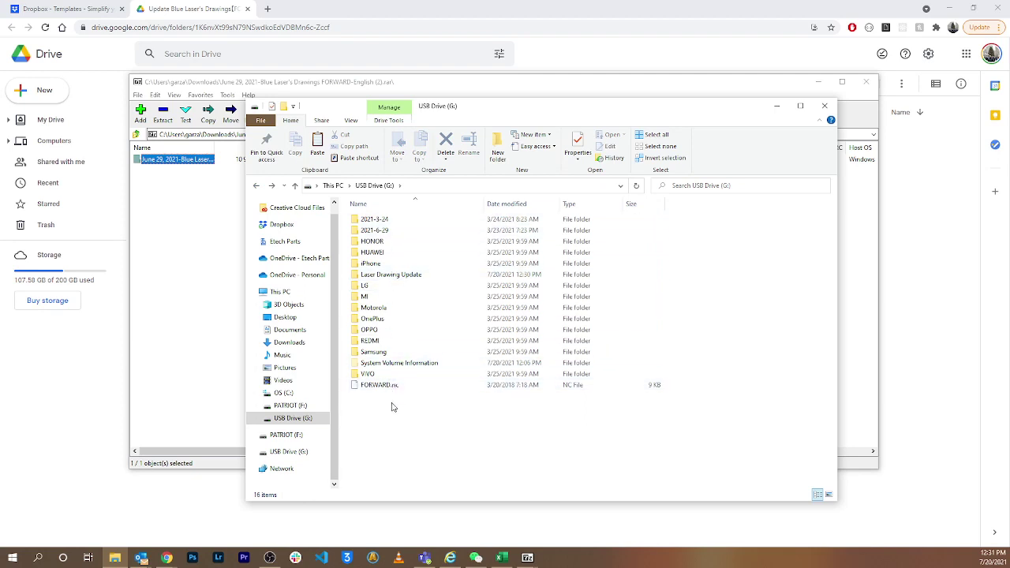
key(ctrl+v)
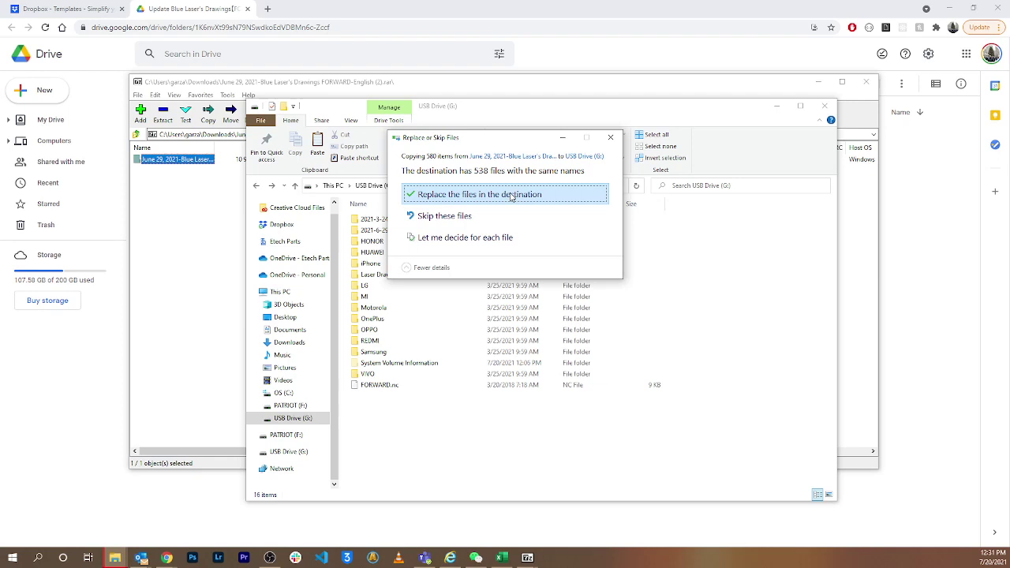
click(509, 197)
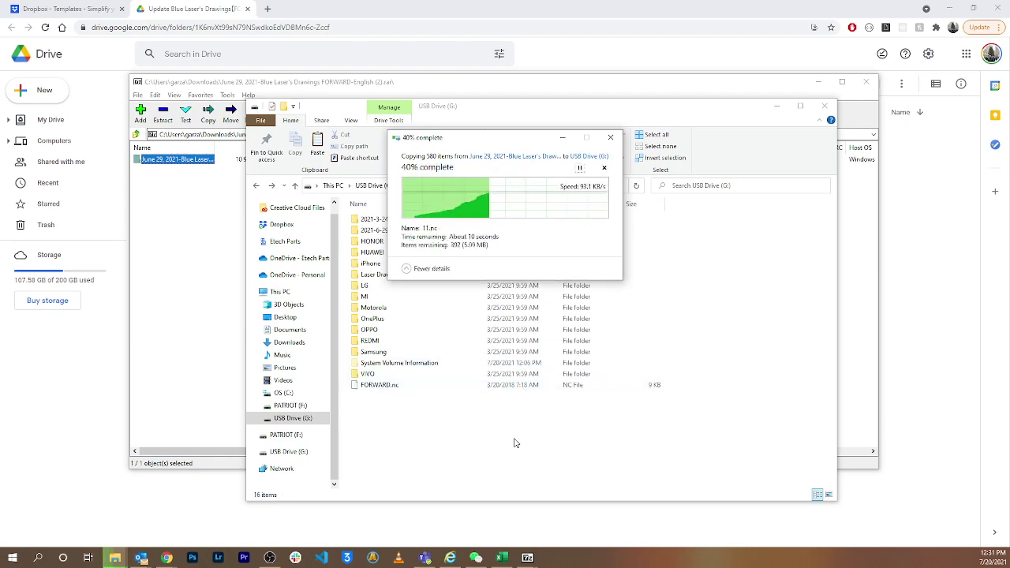
drag(534, 140, 758, 138)
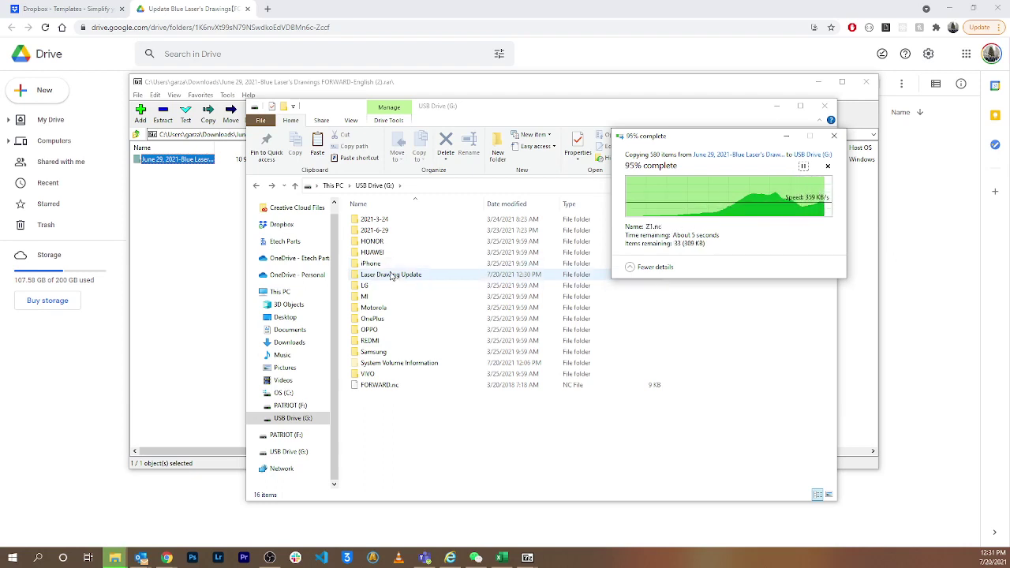
click(381, 446)
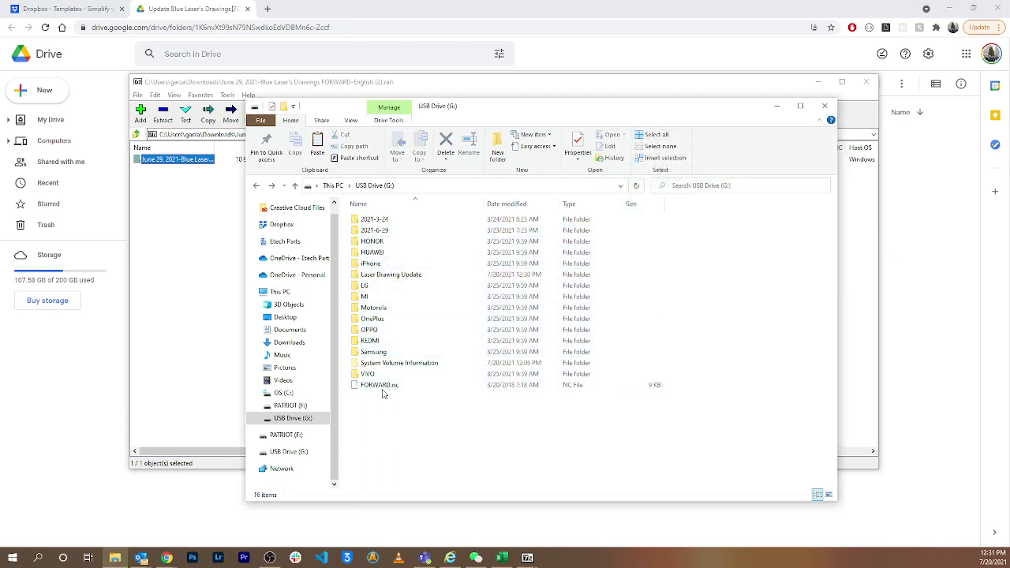
Permanently delete the Laser Drawing Update folder from USB Drive (G:)
click(397, 281)
key(Delete)
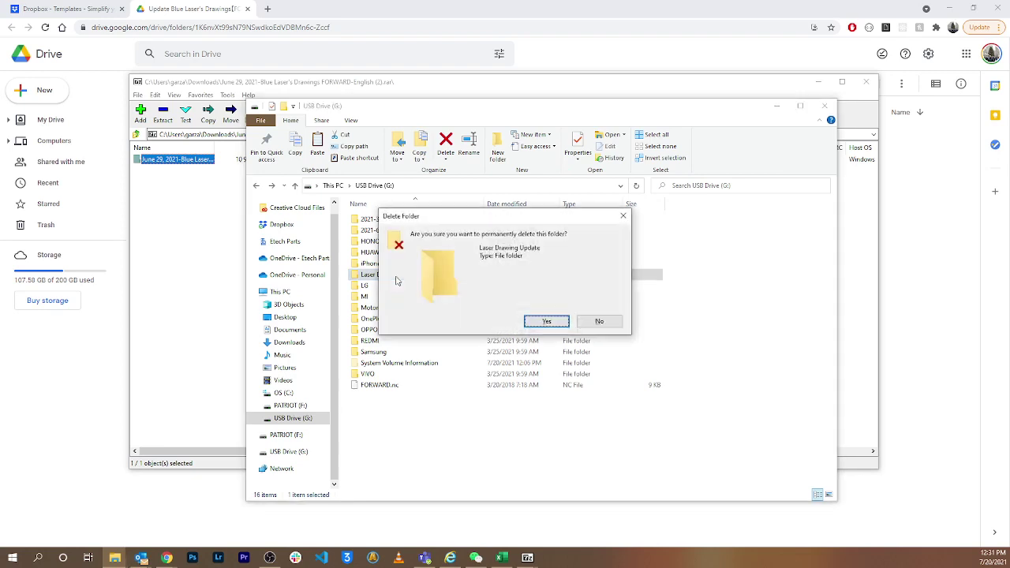
click(543, 320)
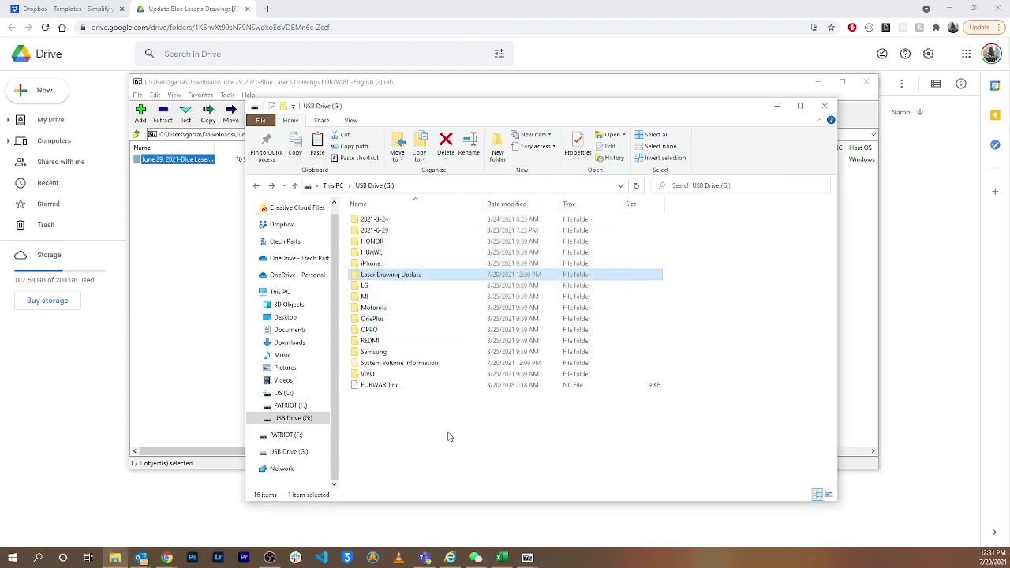